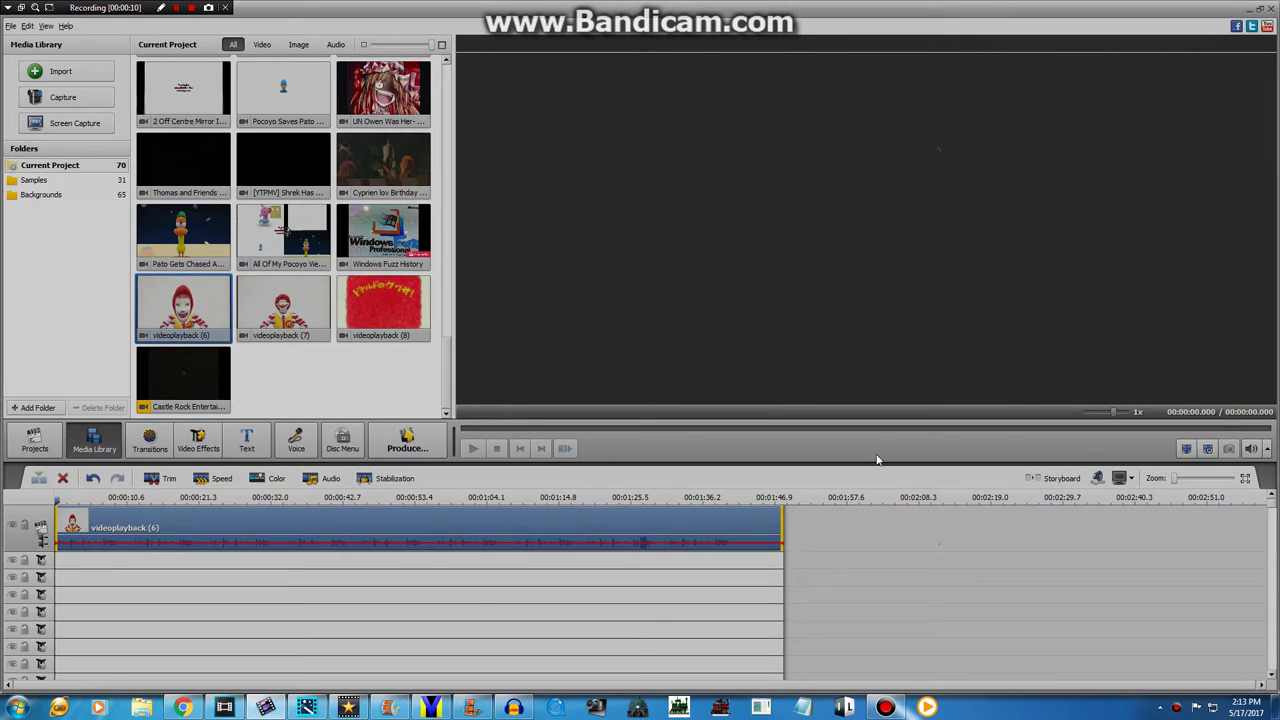
Open color correction for the videoplayback (6) timeline clip and set hue to 180, saturation to 100 and temperature to 0
mouse_move(265, 707)
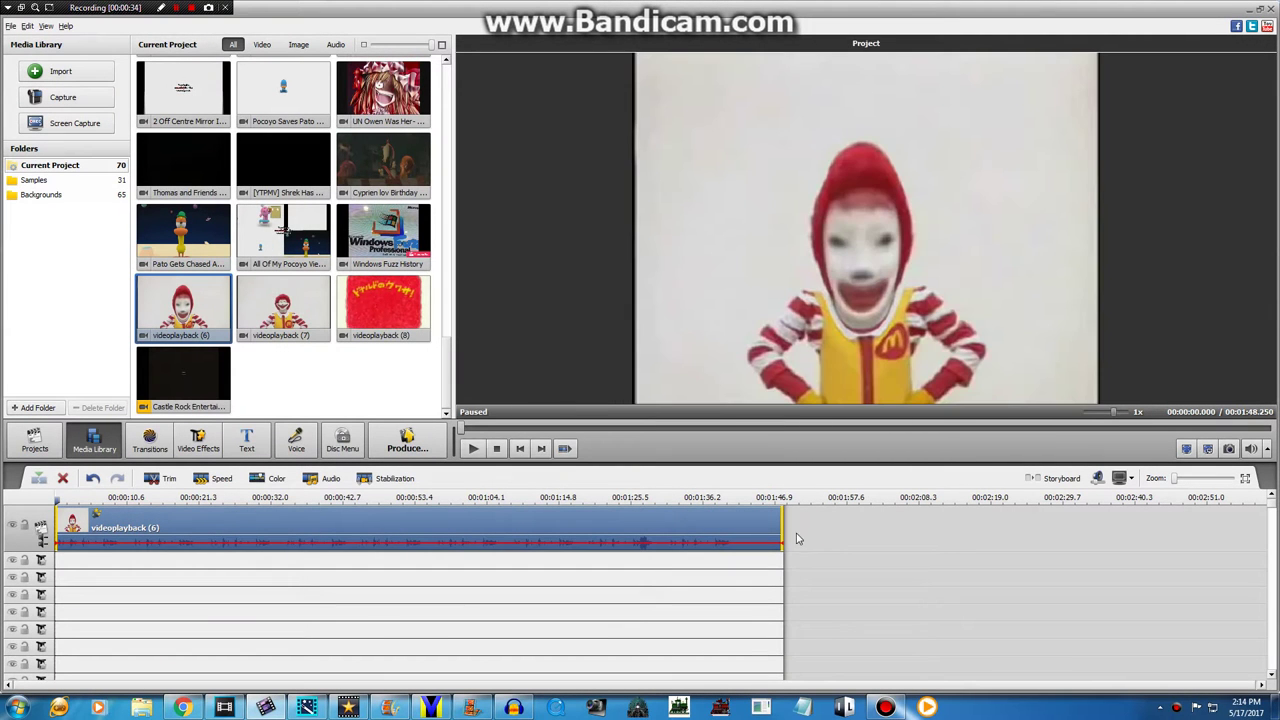
right_click(617, 523)
click(649, 389)
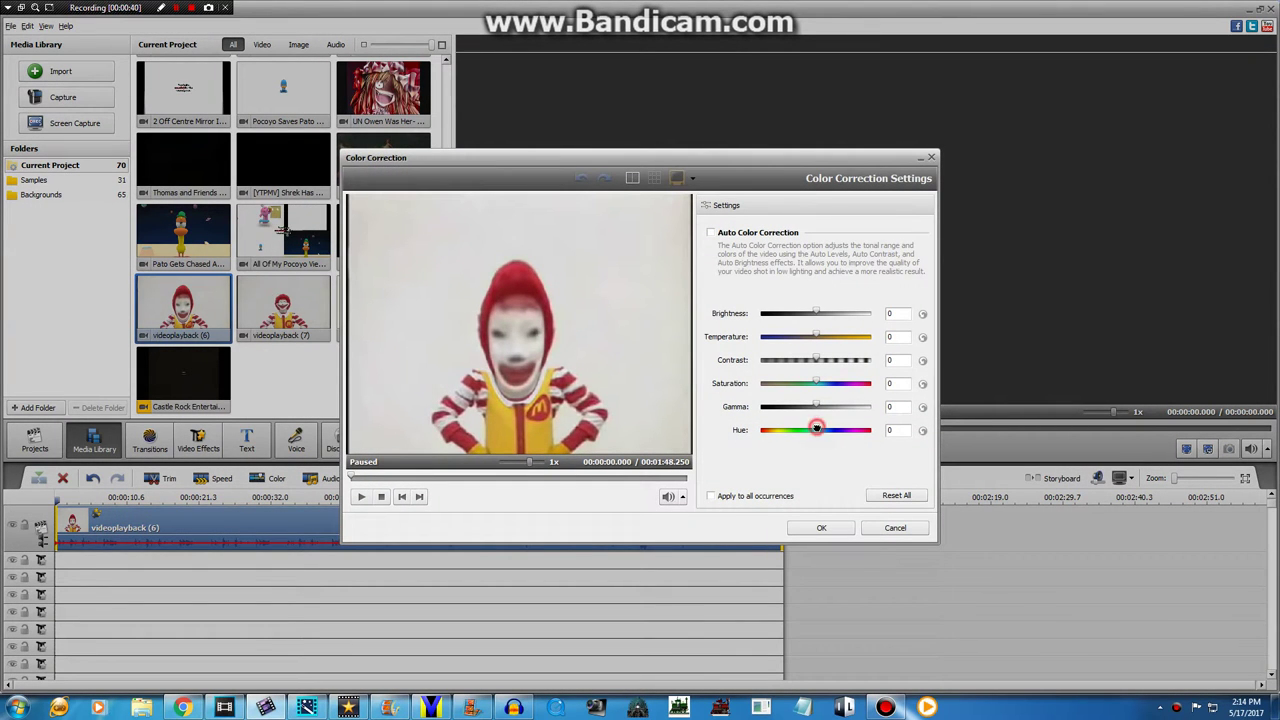
drag(816, 427, 910, 431)
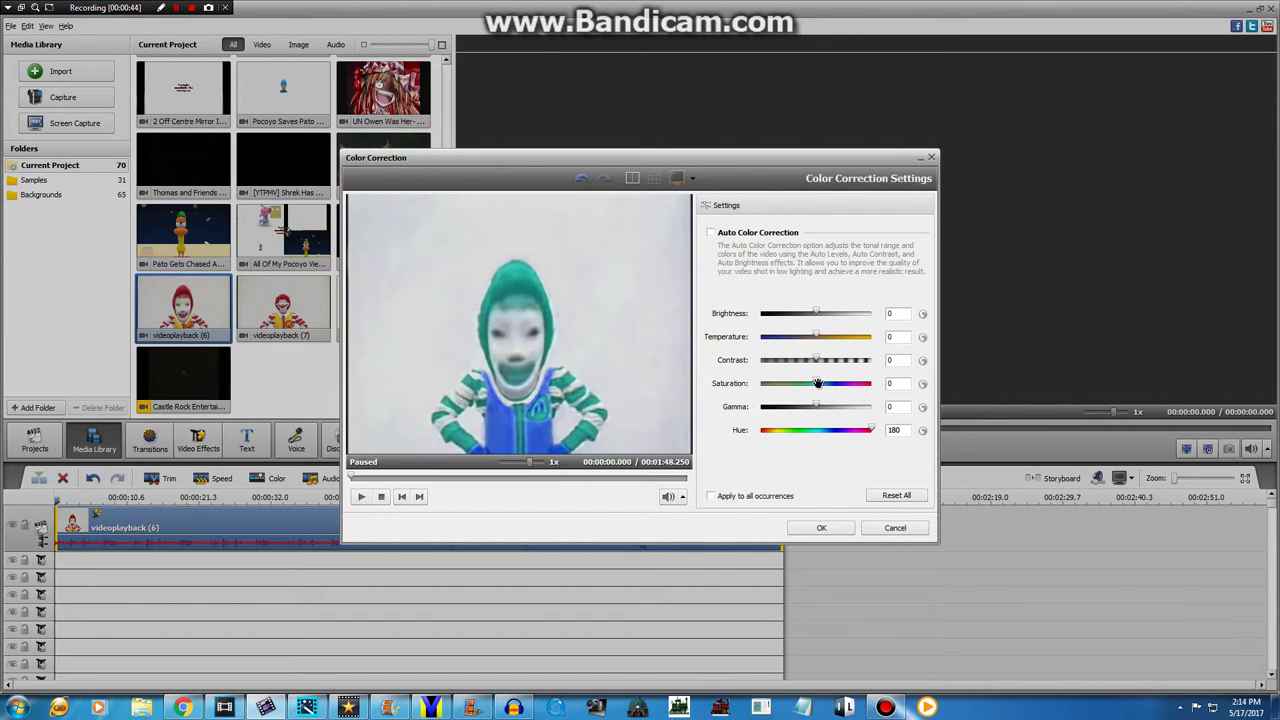
drag(818, 383, 899, 383)
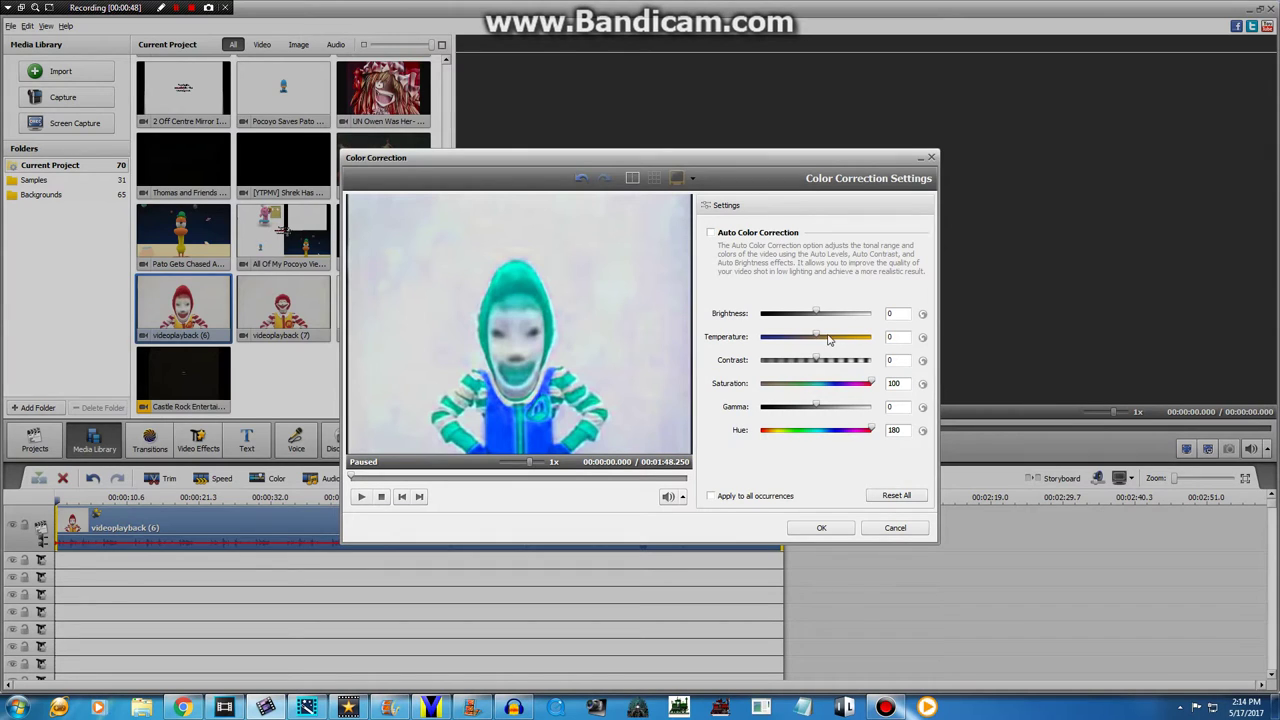
drag(817, 336, 913, 348)
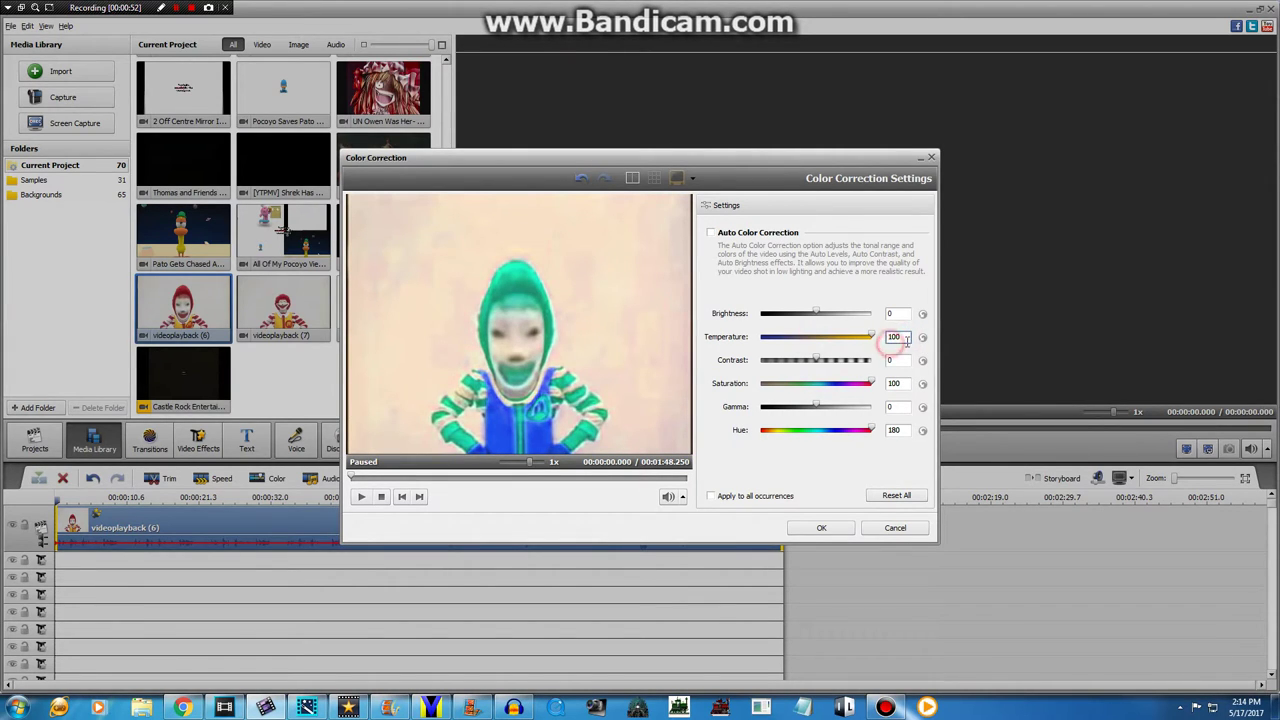
text(0)
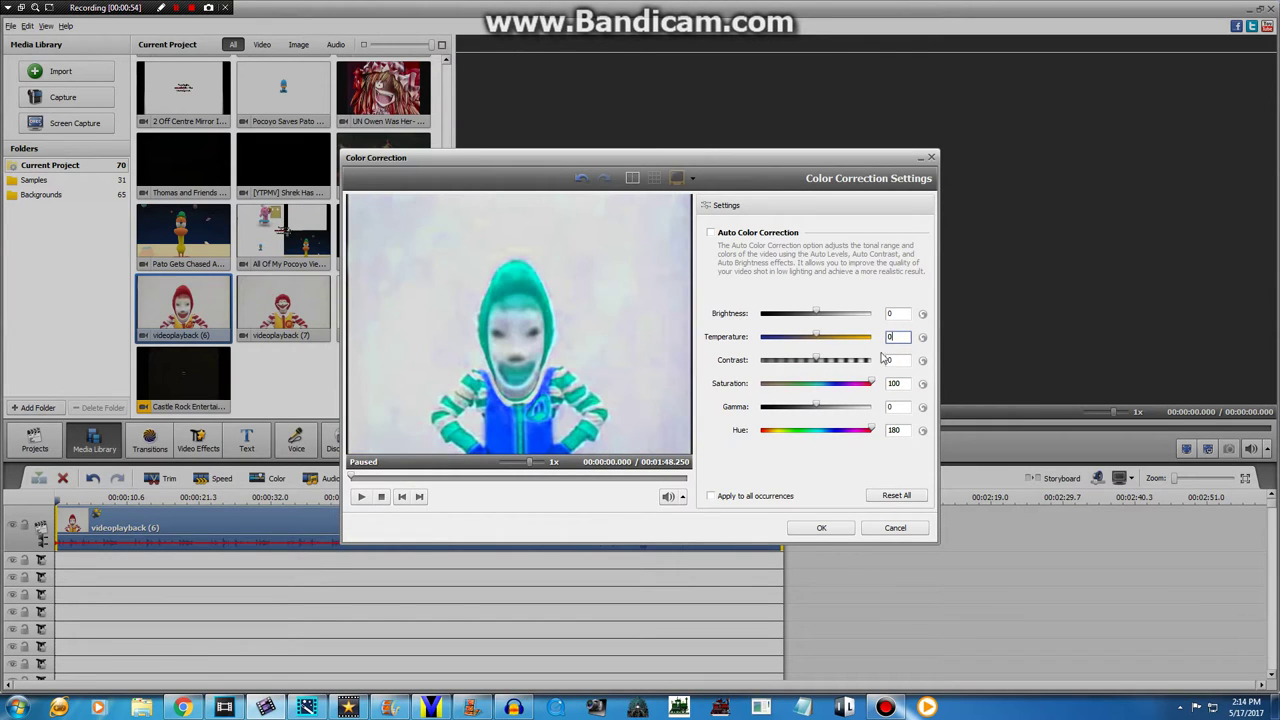
Switch to Chrome and look through the first page of uploaded videos in the YouTube Video Manager
click(183, 707)
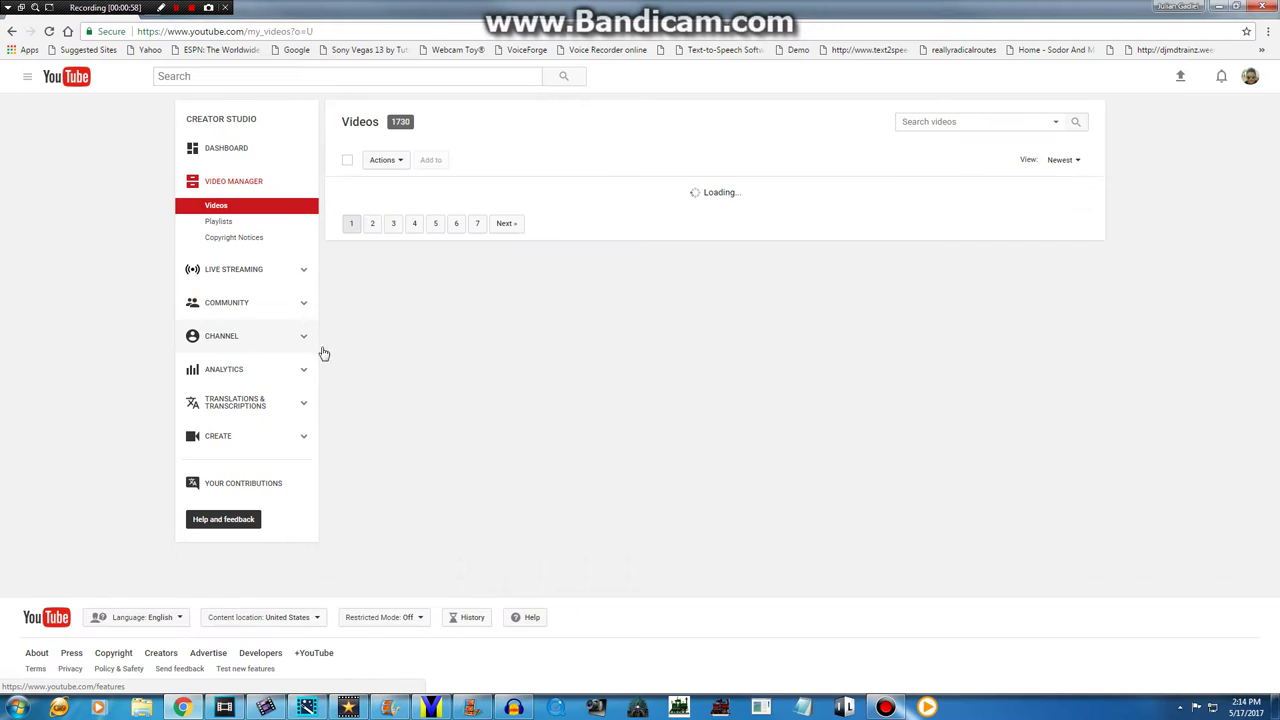
scroll(526, 291, down, 3)
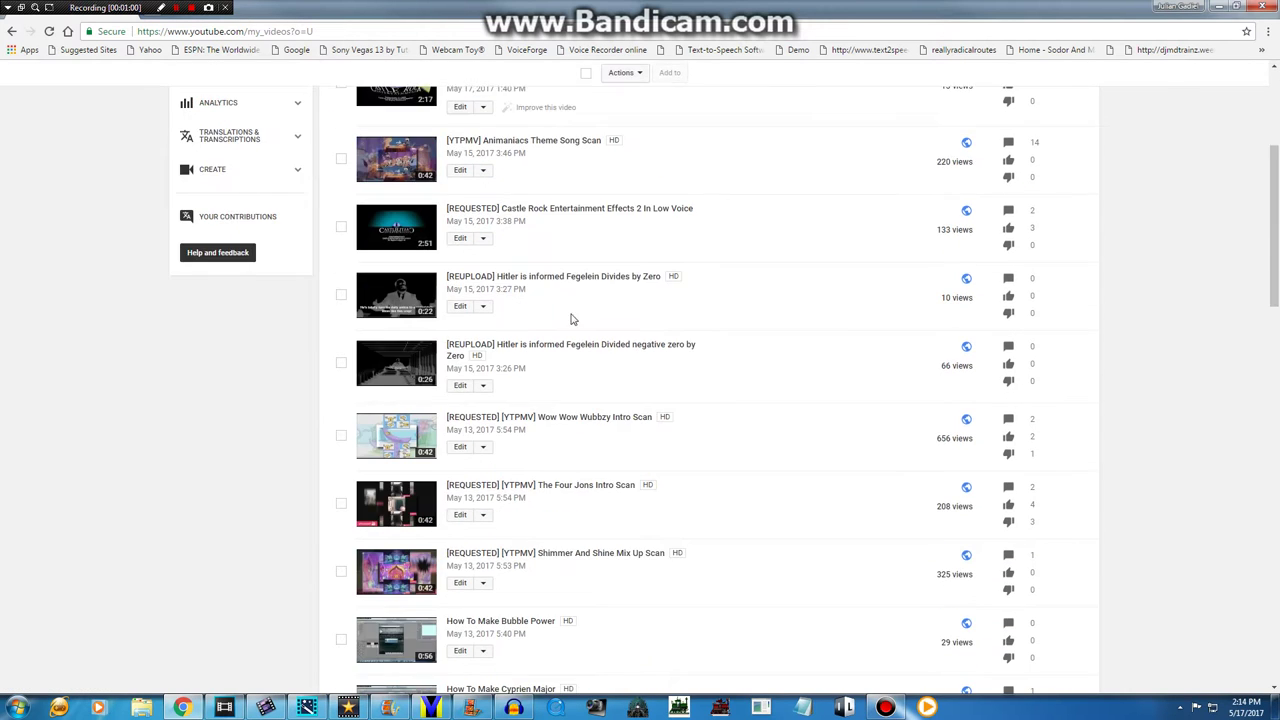
scroll(589, 240, up, 3)
scroll(594, 320, down, 1)
scroll(626, 466, down, 15)
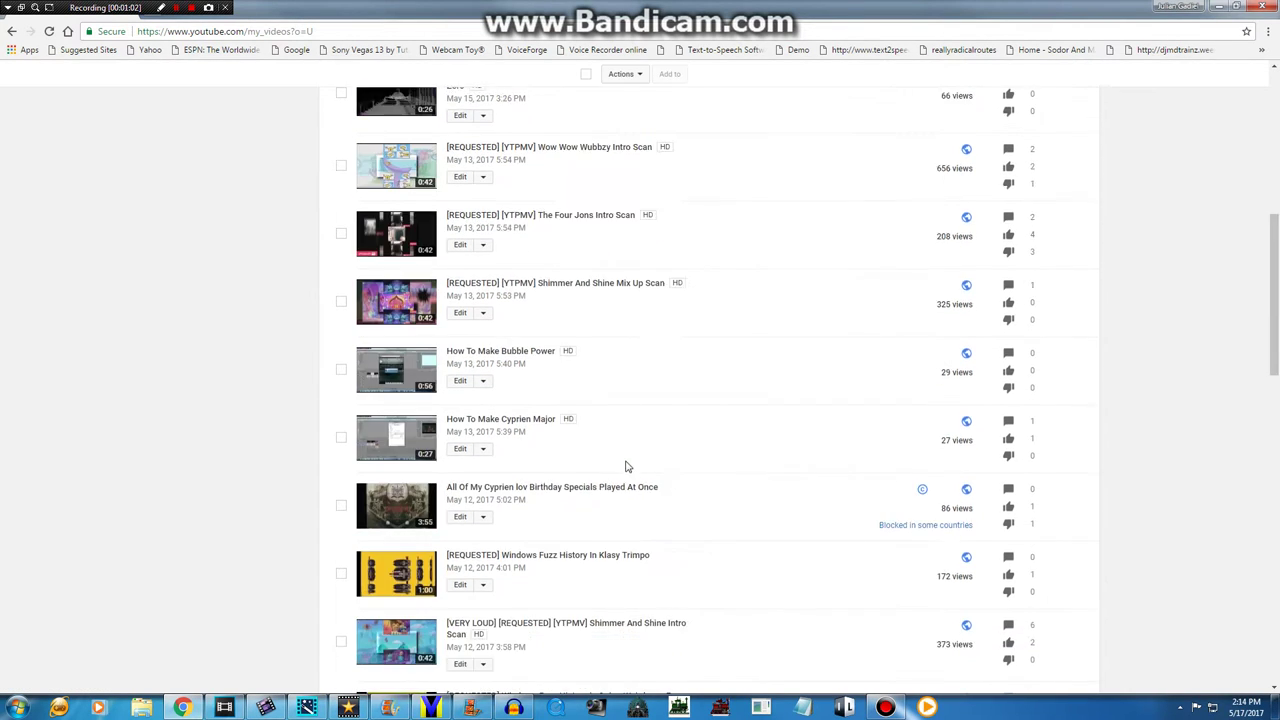
scroll(626, 482, up, 3)
scroll(625, 482, up, 1)
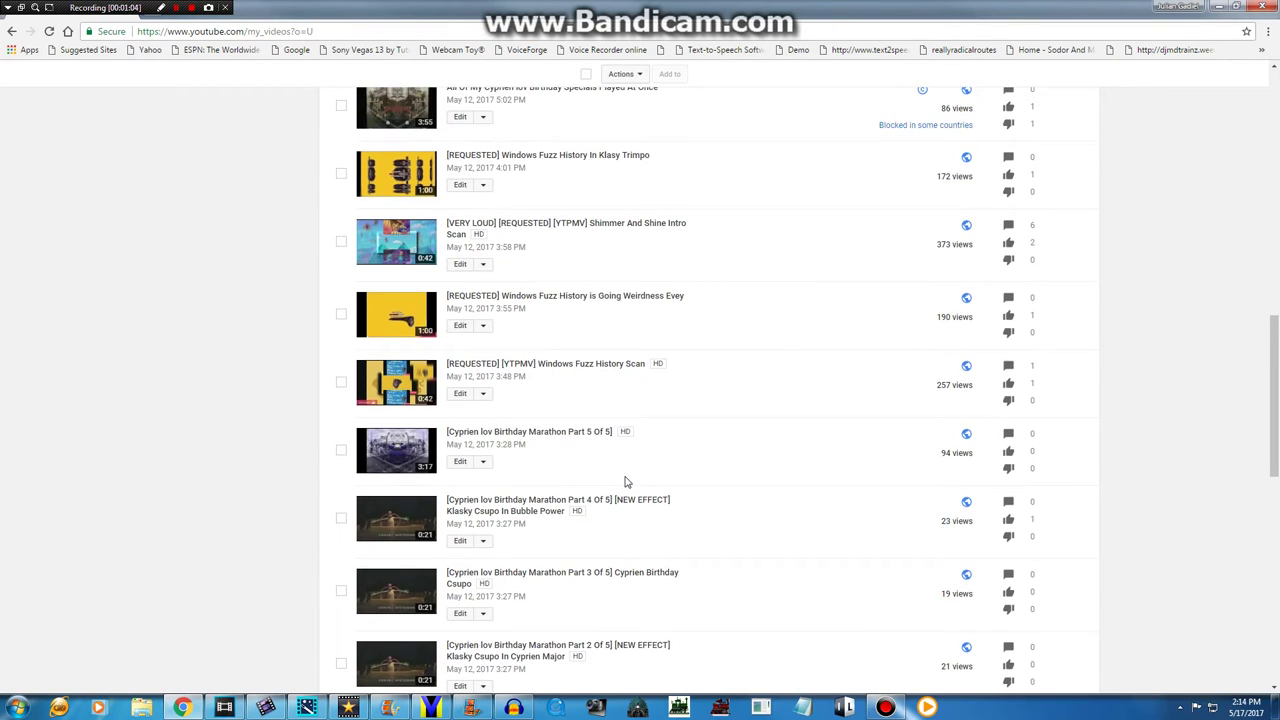
scroll(626, 480, down, 13)
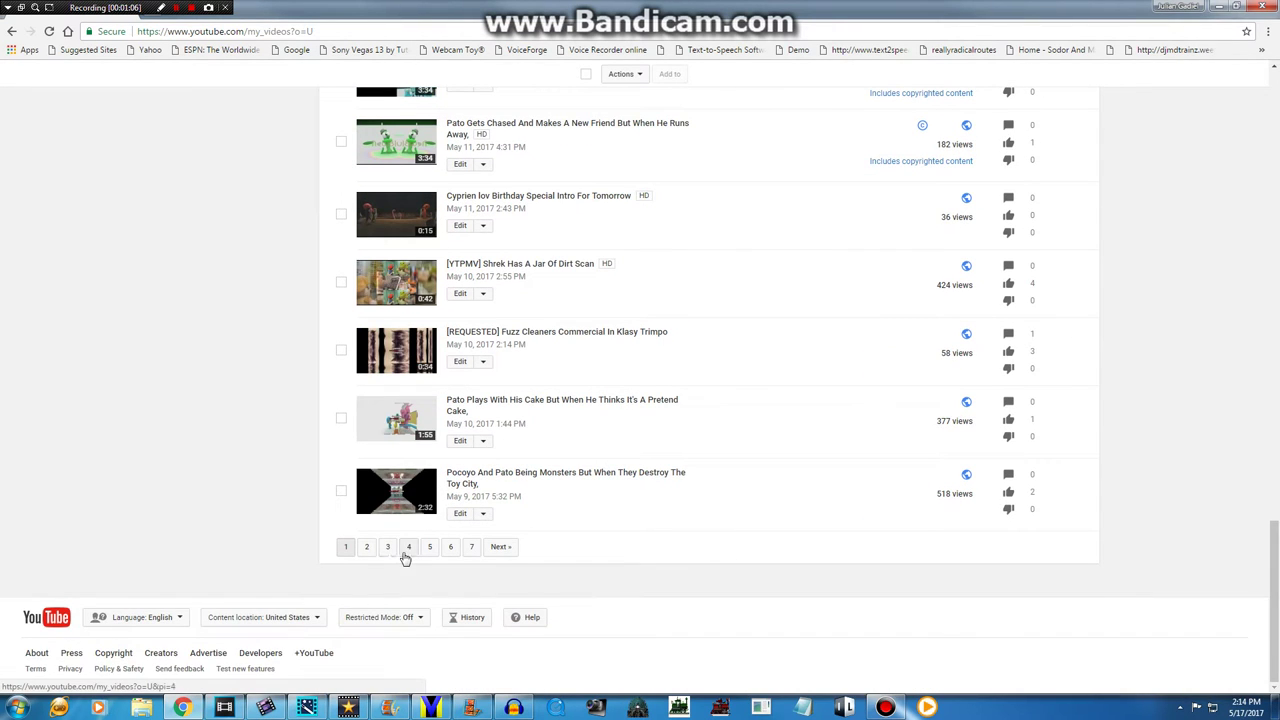
Browse pages 3 to 5 of the uploads, then open and pause "[NEW EFFECT] Klasky Csupo In Almost 800 Subscribers Special Effect"
click(389, 548)
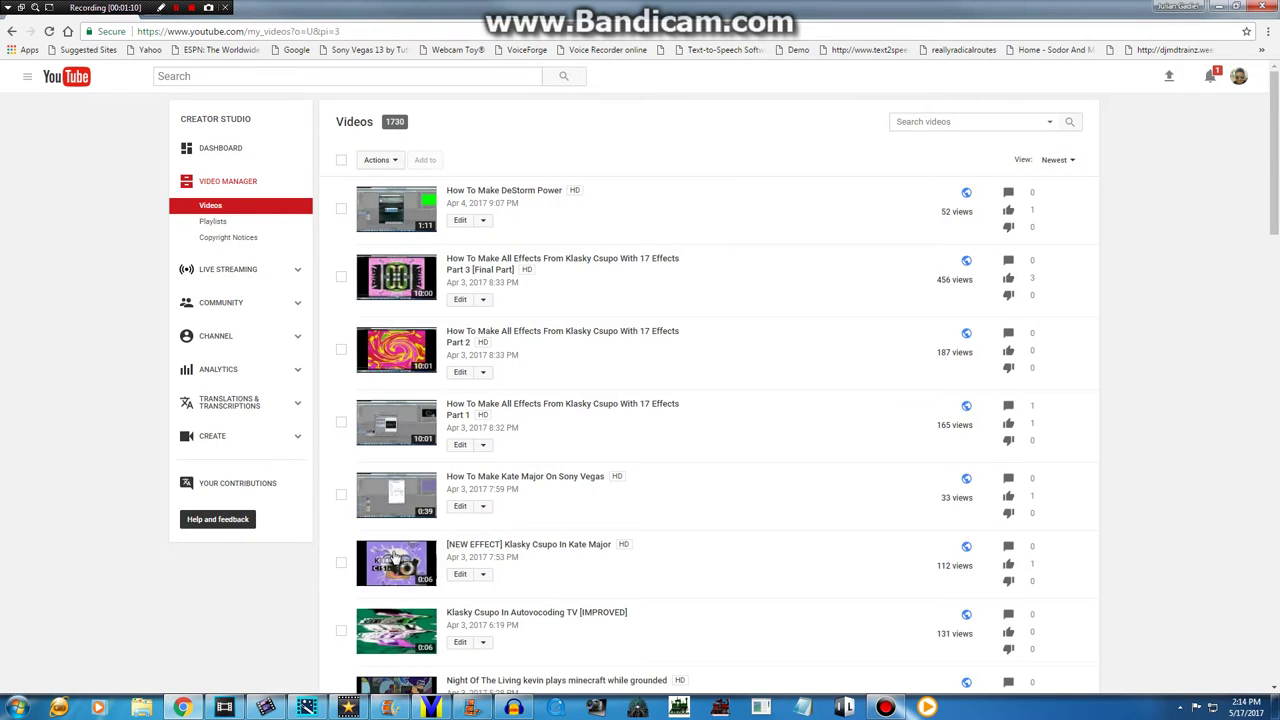
scroll(394, 557, down, 3)
scroll(396, 557, down, 15)
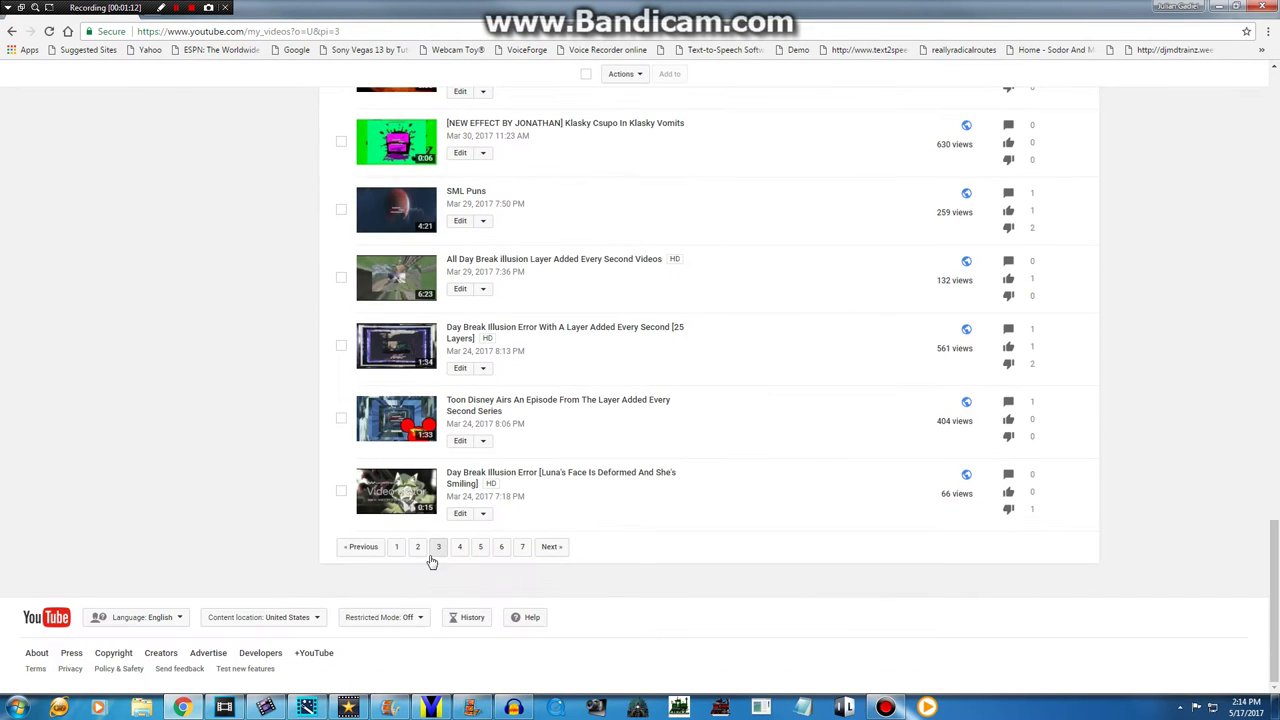
click(457, 548)
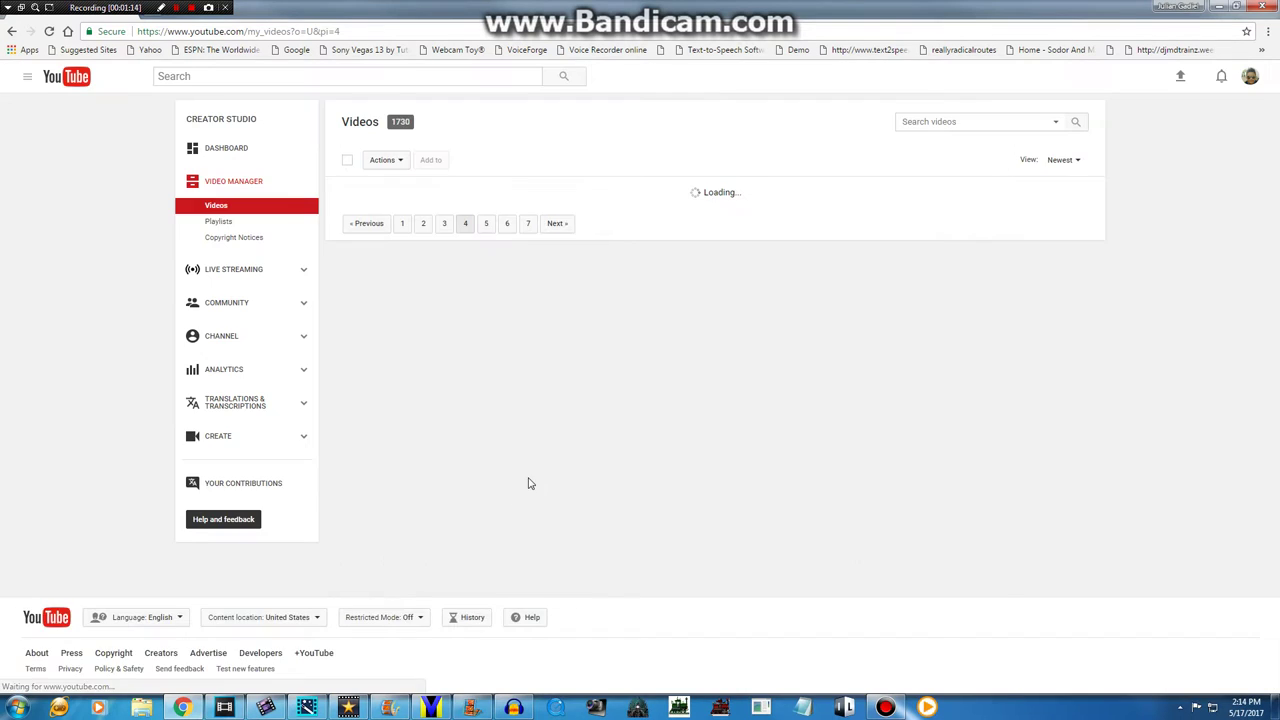
scroll(524, 475, down, 10)
scroll(523, 466, down, 3)
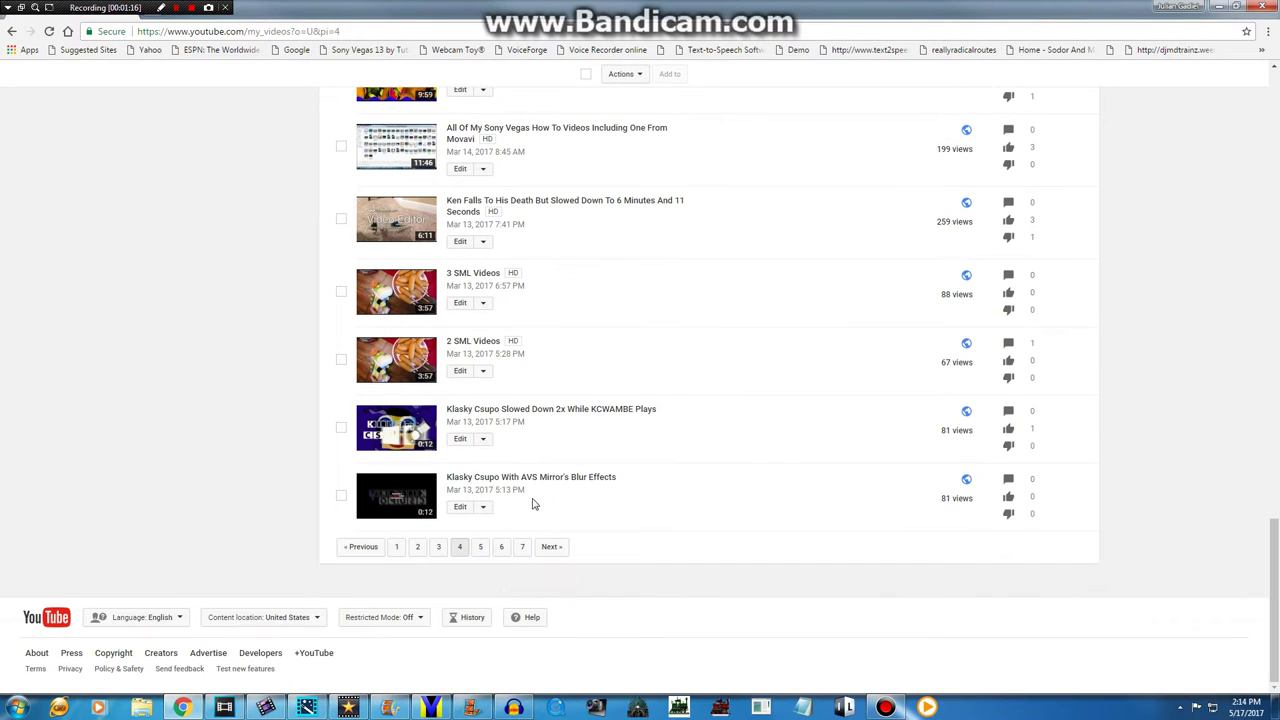
click(481, 550)
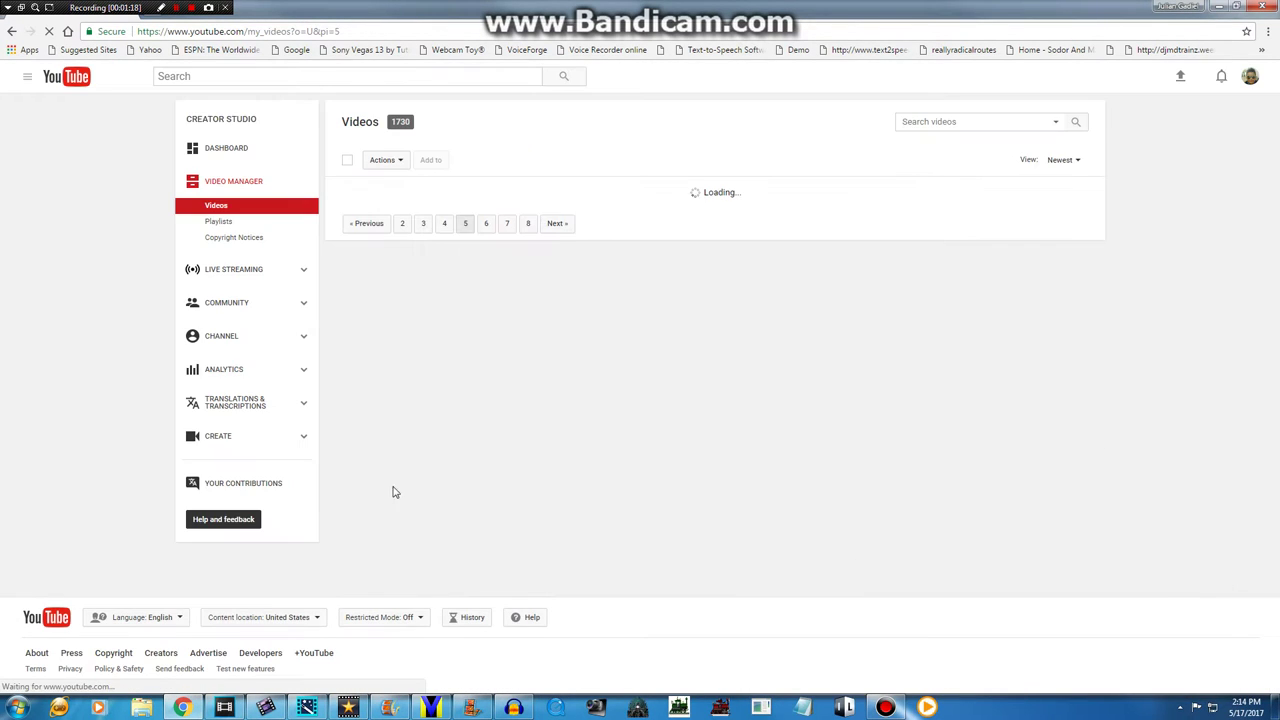
scroll(360, 396, down, 5)
scroll(400, 298, up, 2)
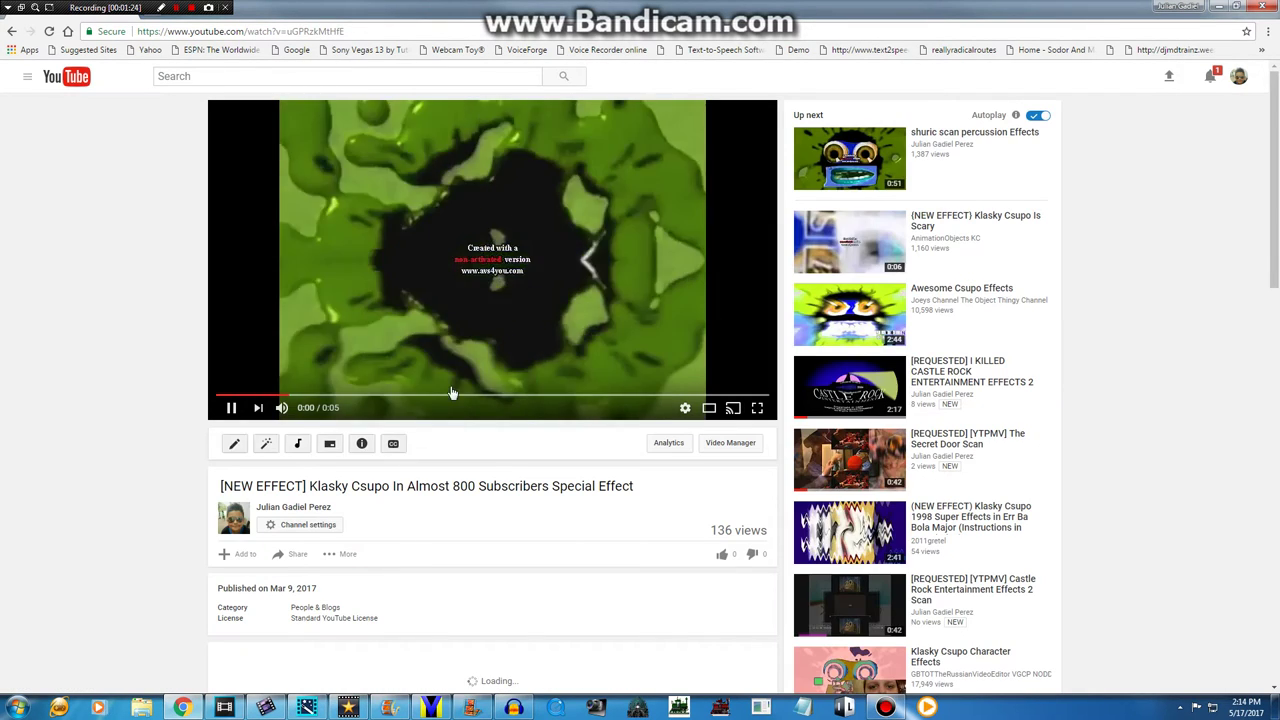
click(472, 312)
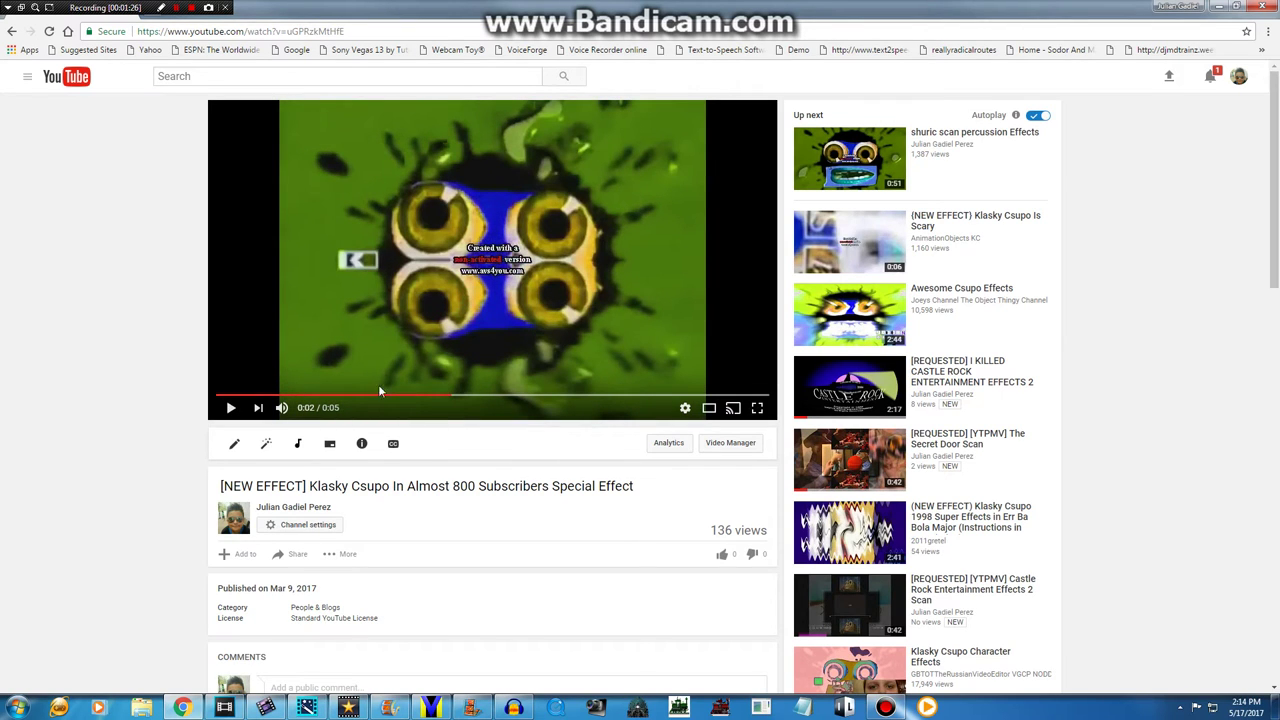
Compare the color correction preview in the video editor with the paused effect video in Chrome
click(266, 708)
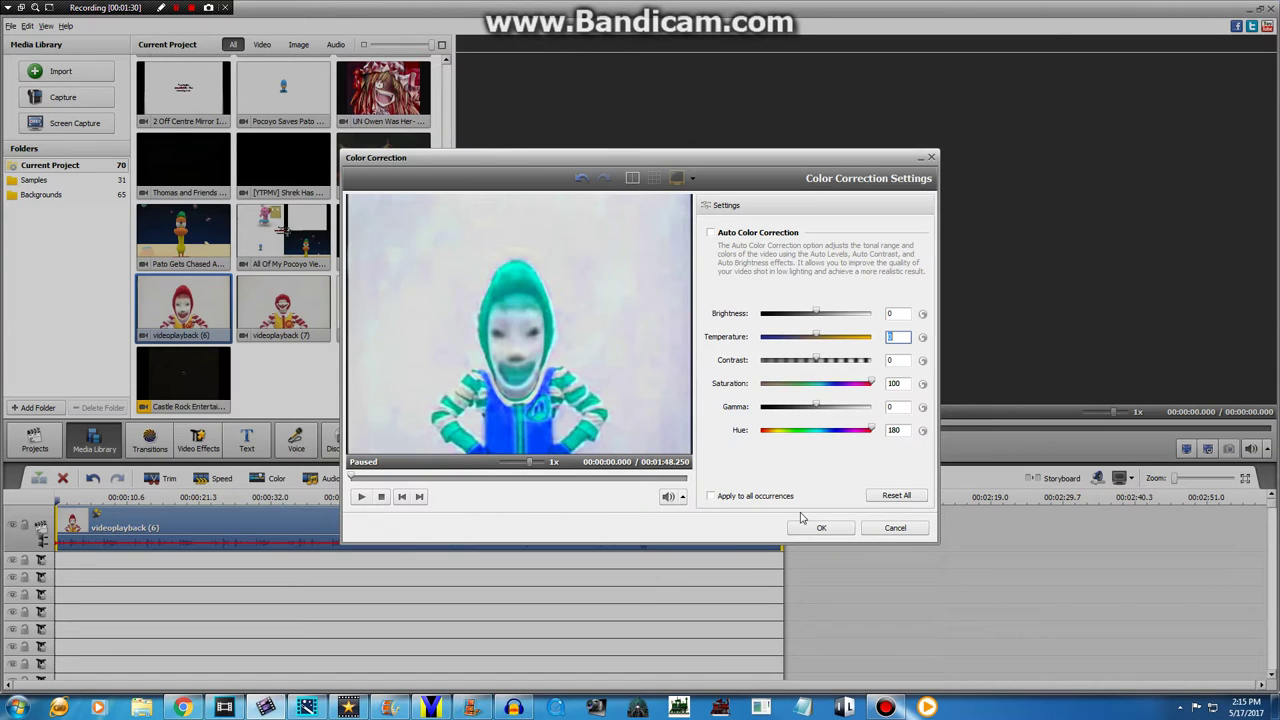
click(183, 708)
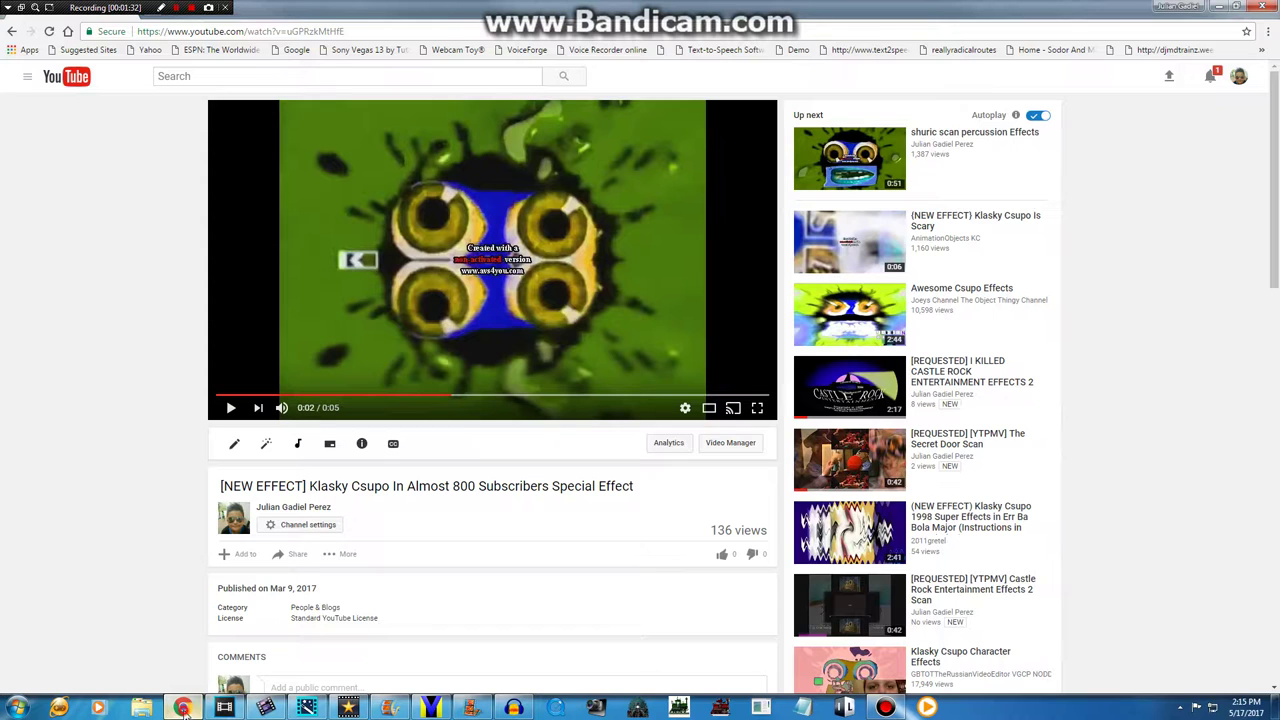
click(418, 396)
Return to the video editor and apply the color correction settings to the clip
click(266, 708)
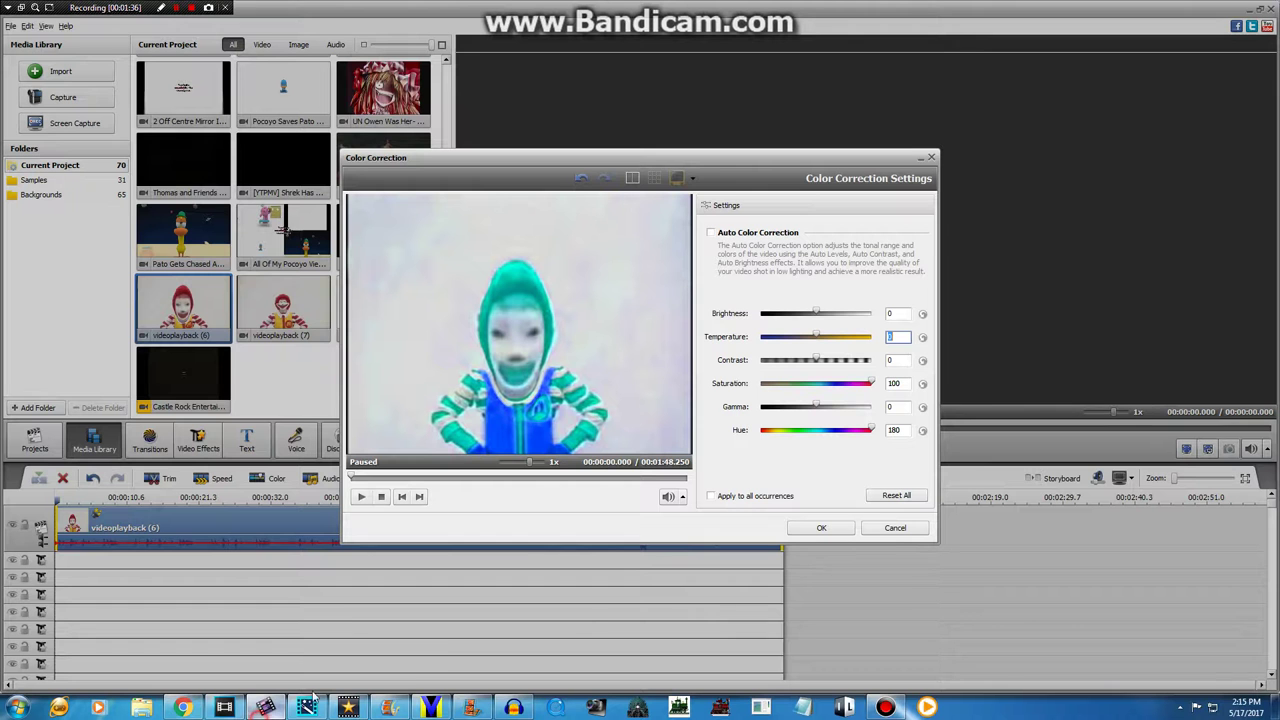
click(820, 527)
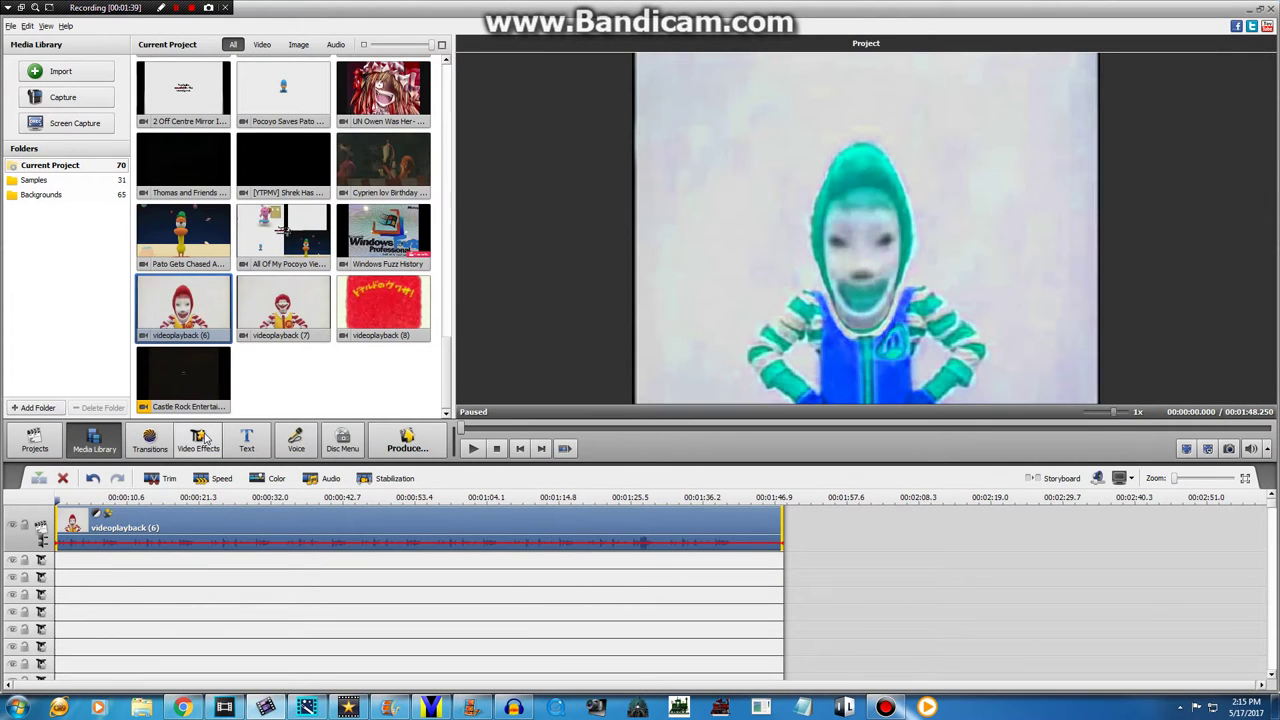
Apply Pitch Shift at a rate of 107 in the timeline clip's audio effects
right_click(185, 527)
click(225, 408)
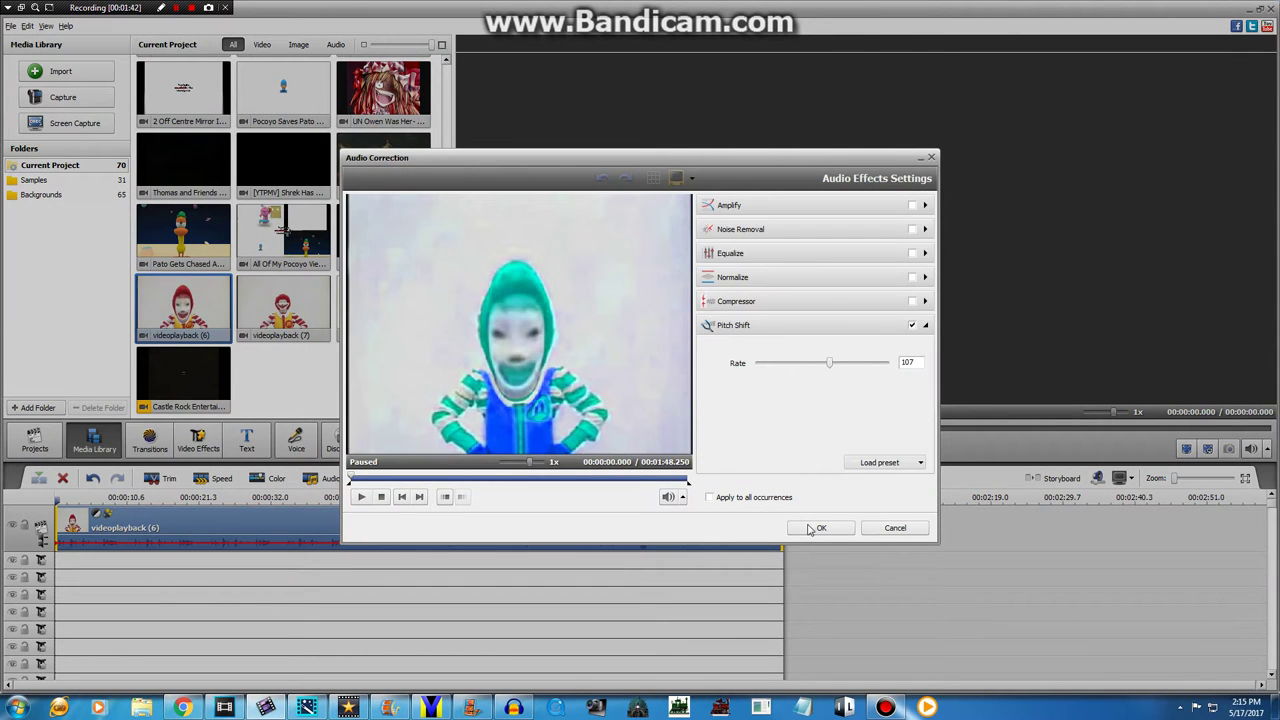
click(820, 527)
right_click(384, 290)
click(403, 400)
click(820, 527)
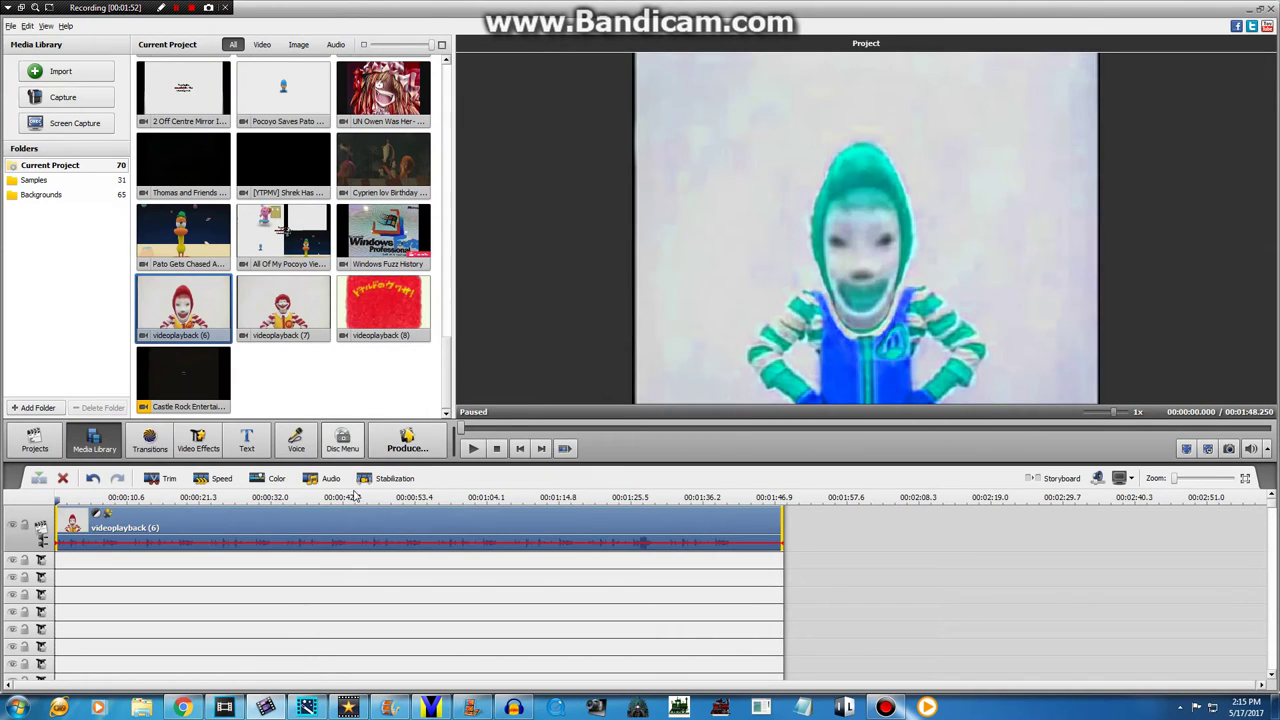
Add the Mirror transform effect to the first effect track and extend it to the clip's full length
click(201, 446)
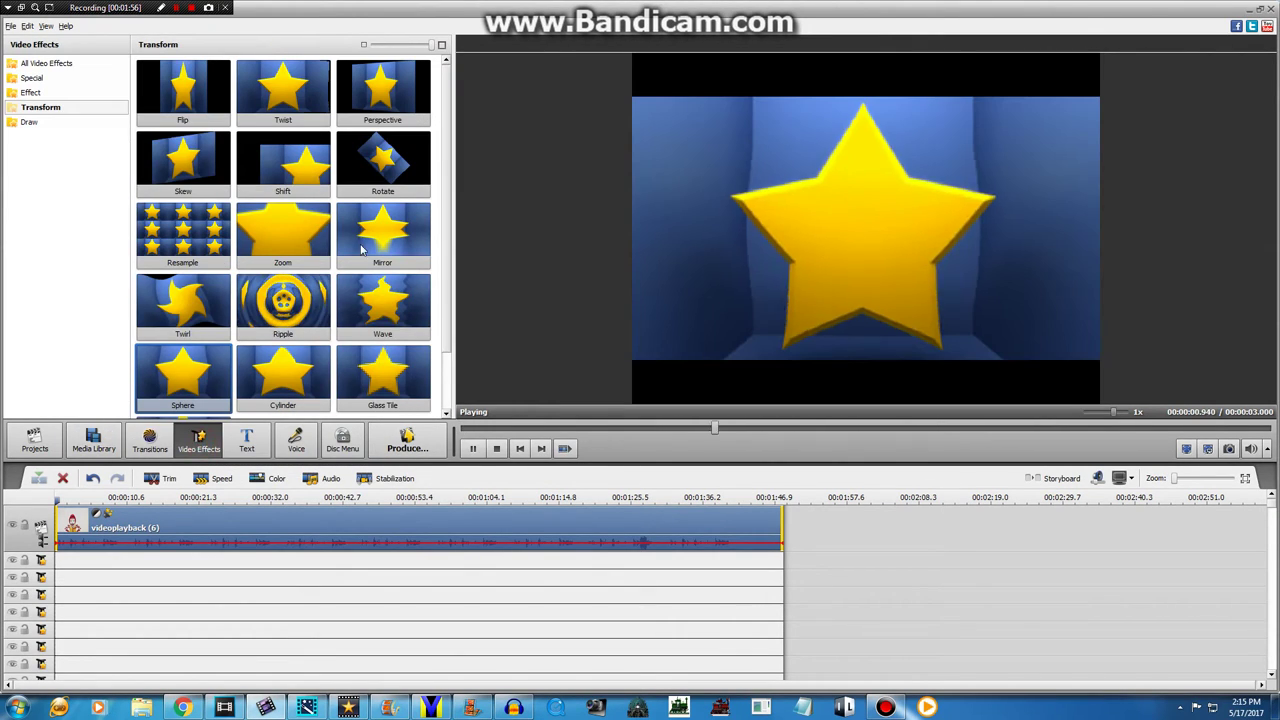
drag(383, 235, 70, 572)
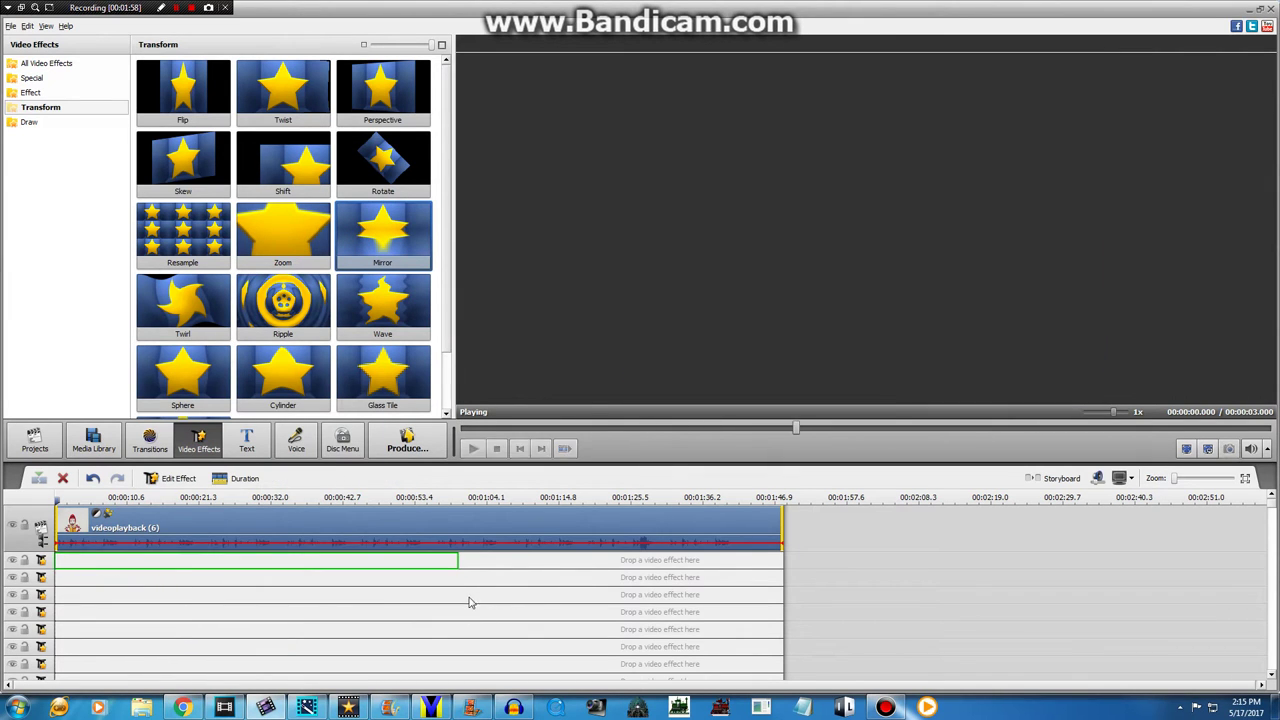
drag(457, 560, 782, 584)
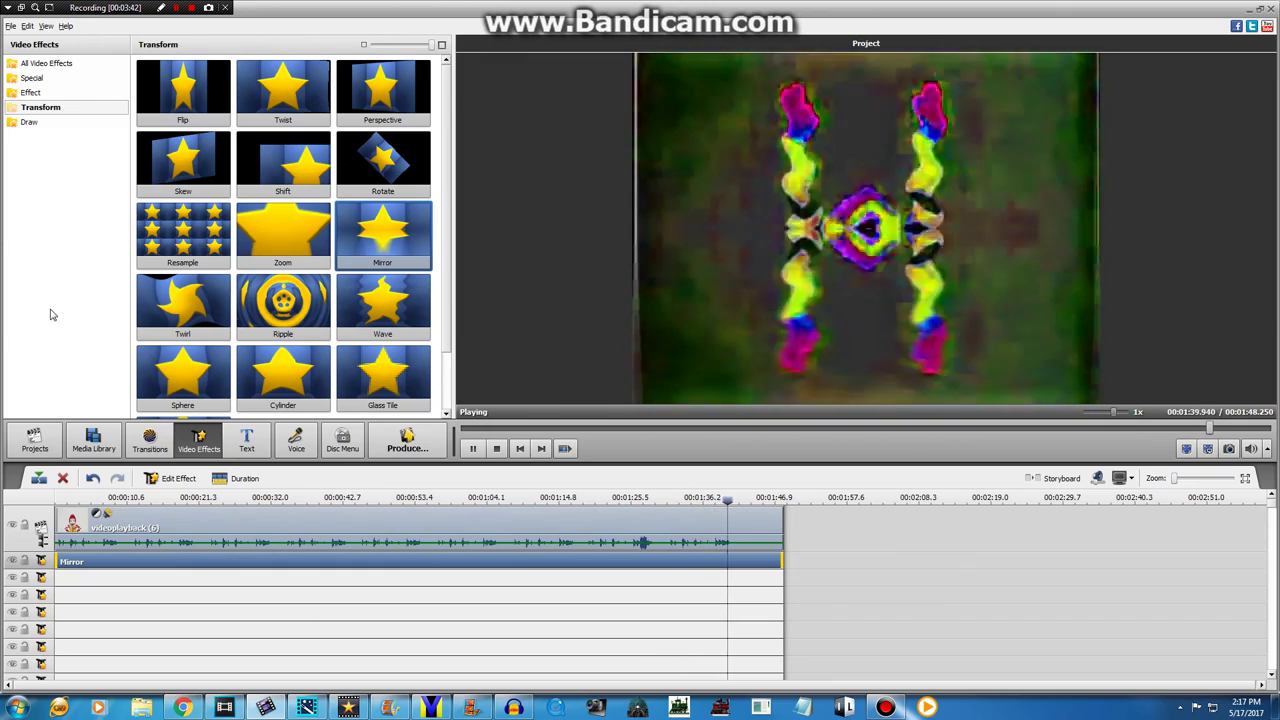
Delete the videoplayback (6) clip and its Mirror effect from the timeline and return to the media library
right_click(558, 520)
click(600, 511)
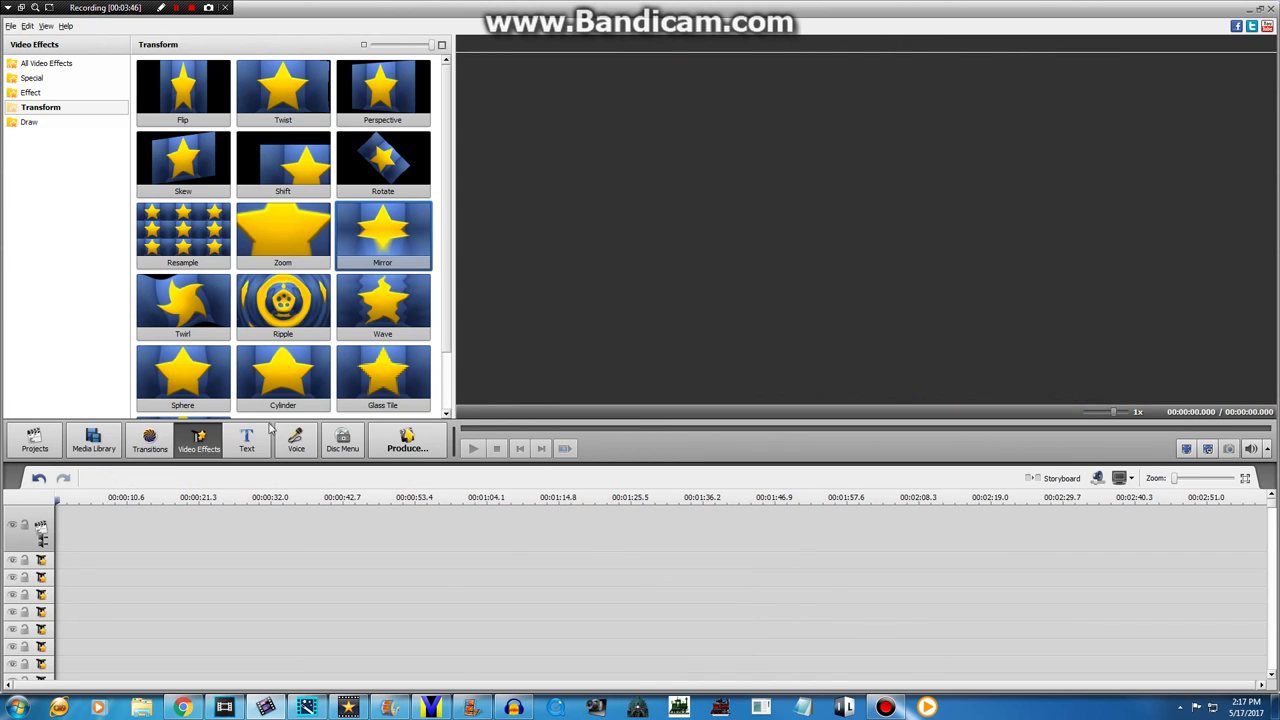
click(93, 440)
click(880, 707)
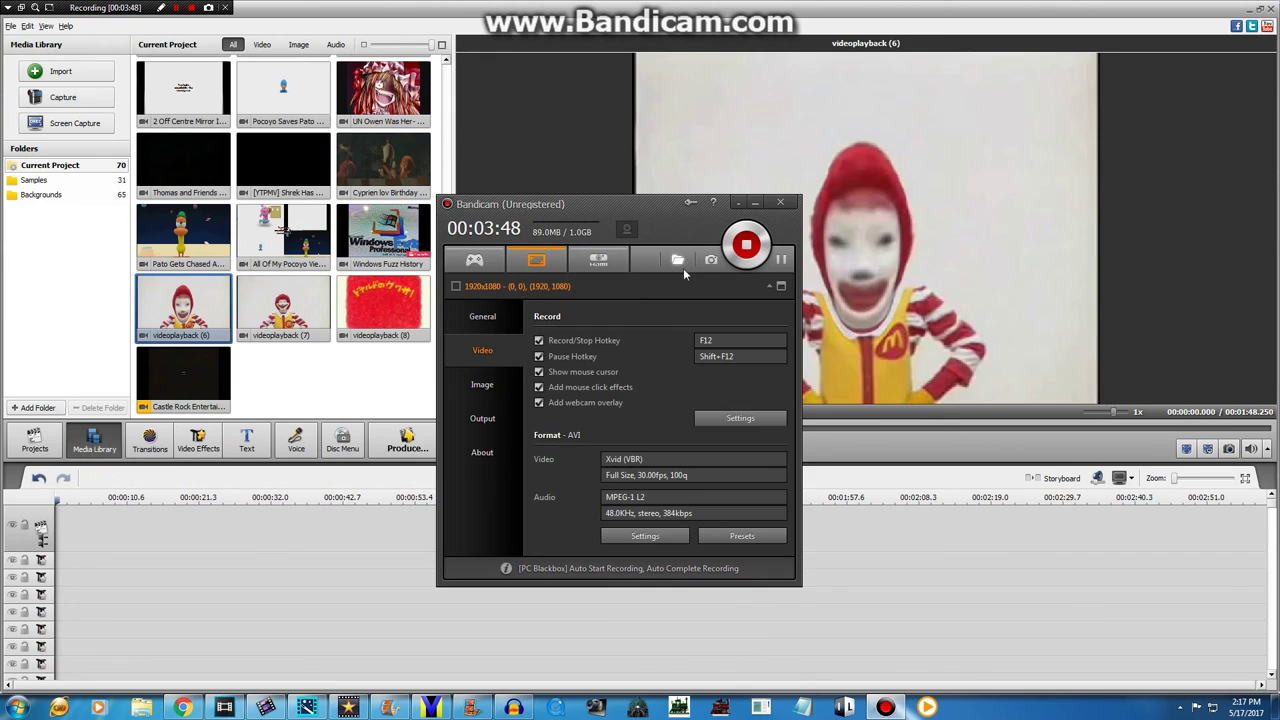